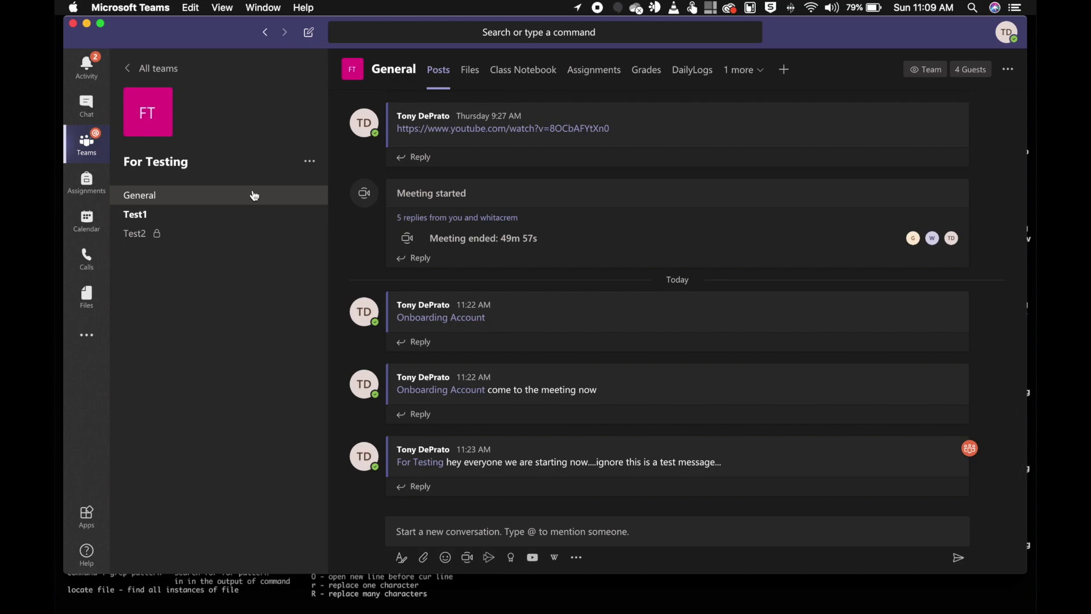
Post a message in the General channel that mentions the For Testing team and reads "meeting soon! (Please ignore)".
click(426, 534)
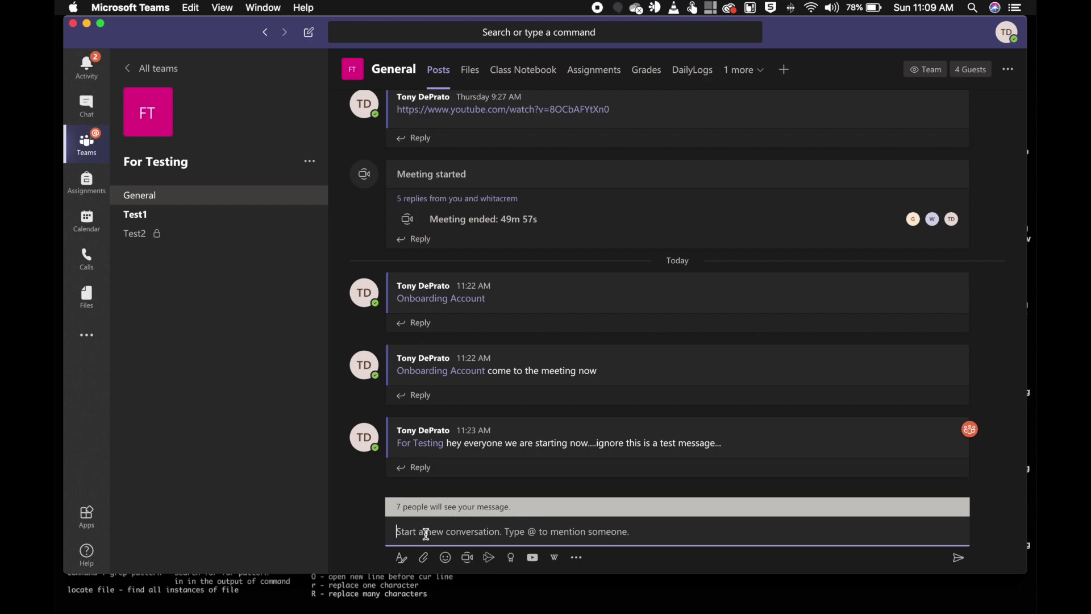
text(@For)
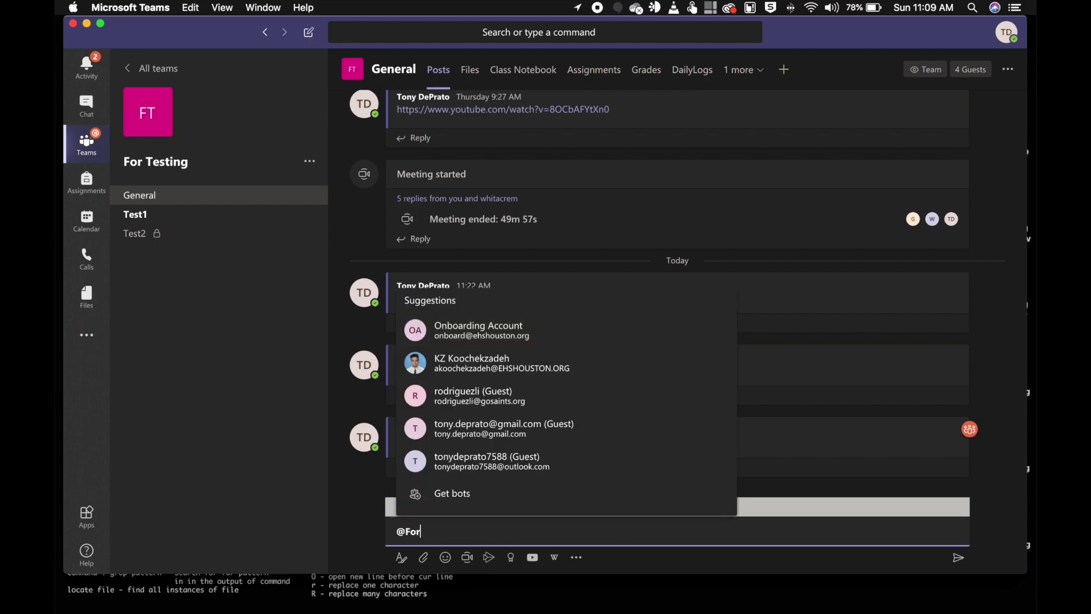
key(Down)
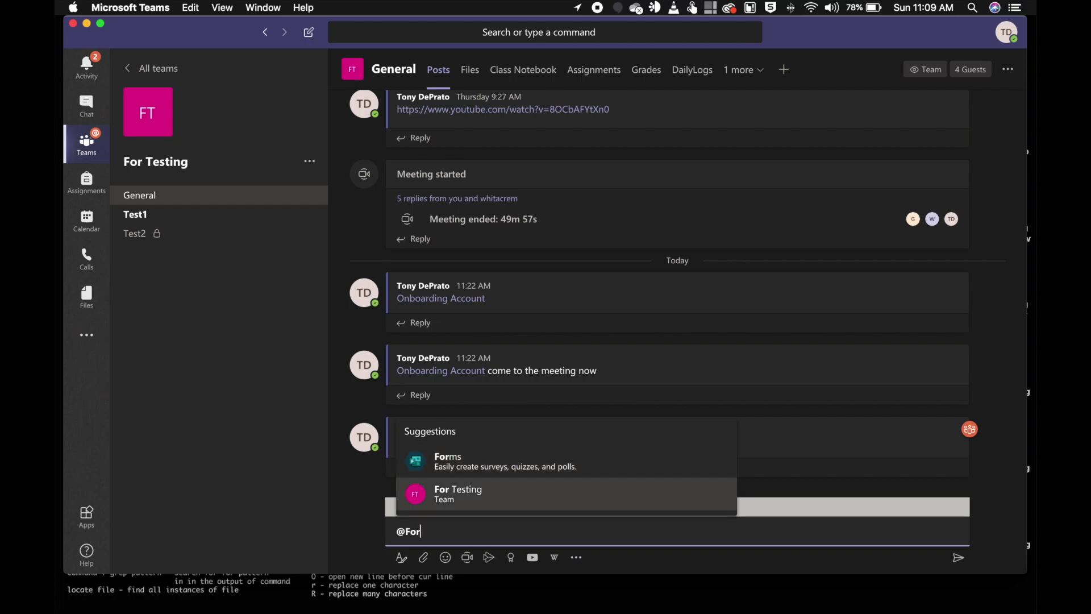
key(Return)
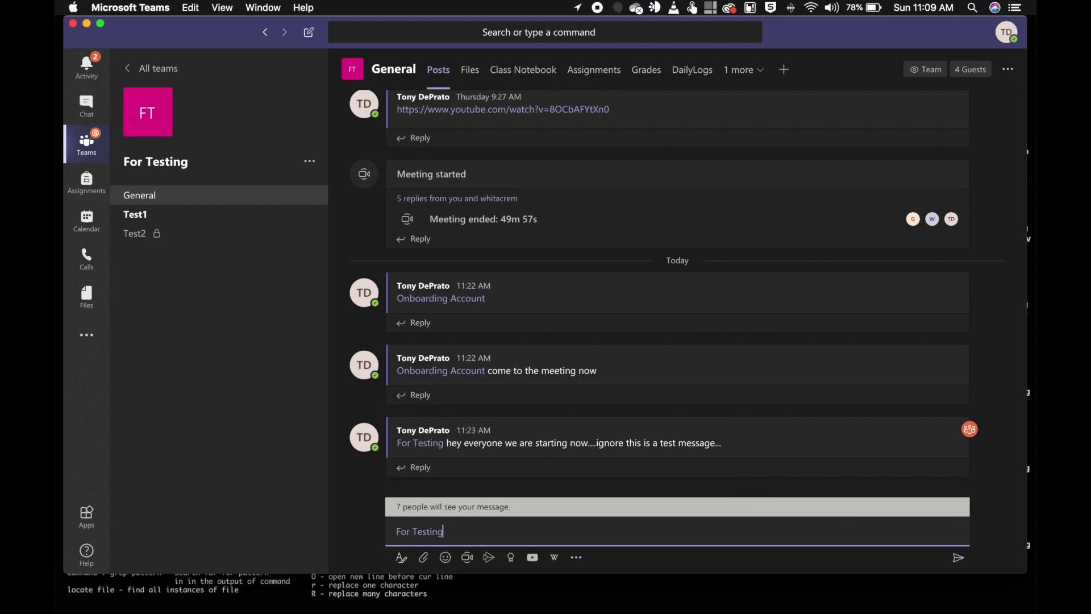
text(meeting soon! (Please is)
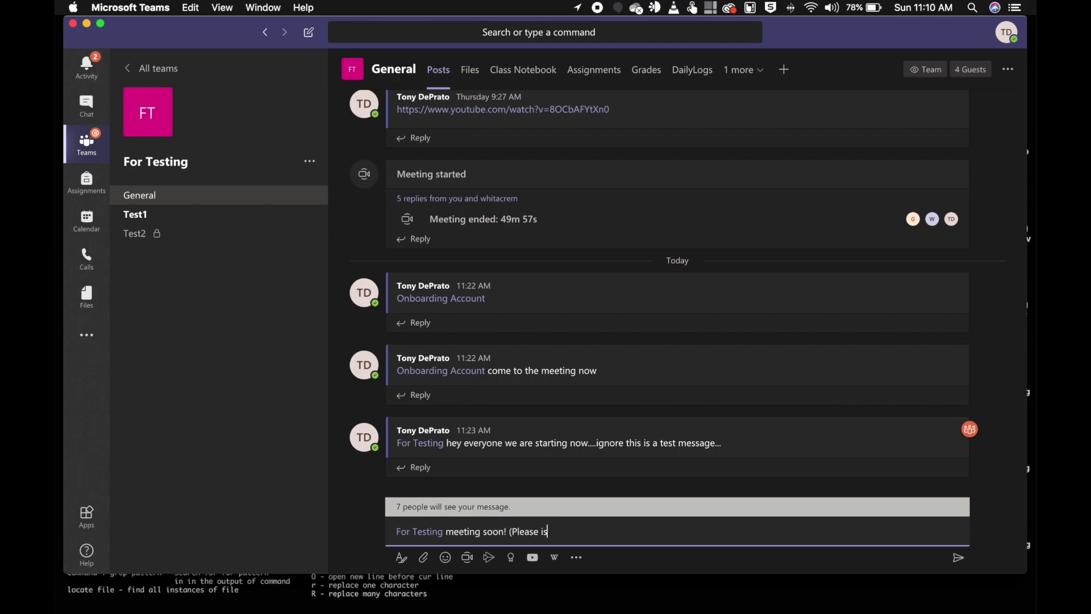
key(BackSpace)
text(gnore))
key(Return)
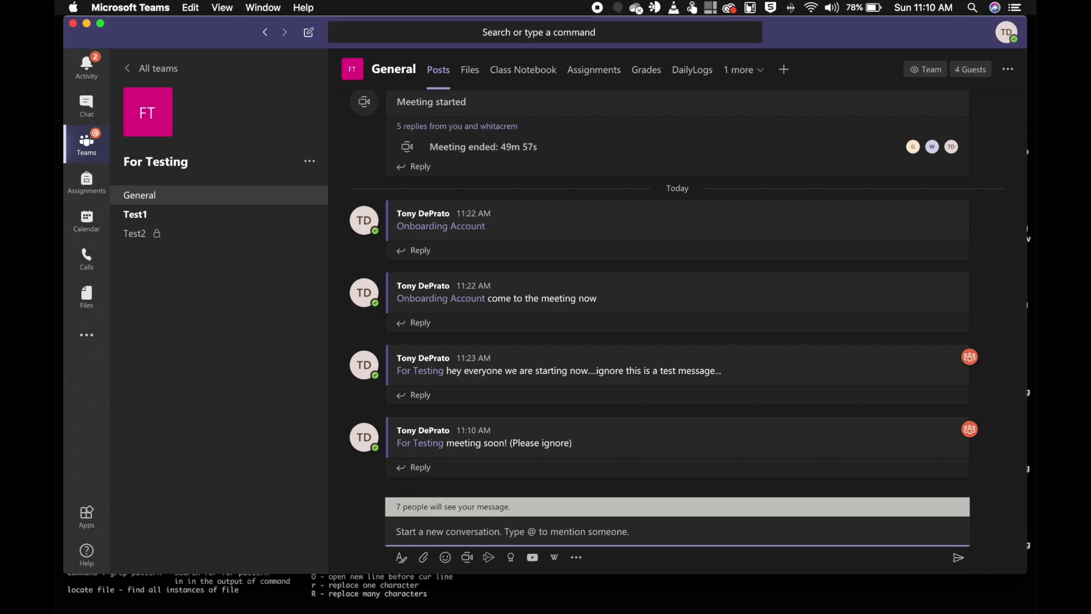
Post a General channel message that mentions Onboarding Account and reads "meeting now...".
text(@onb)
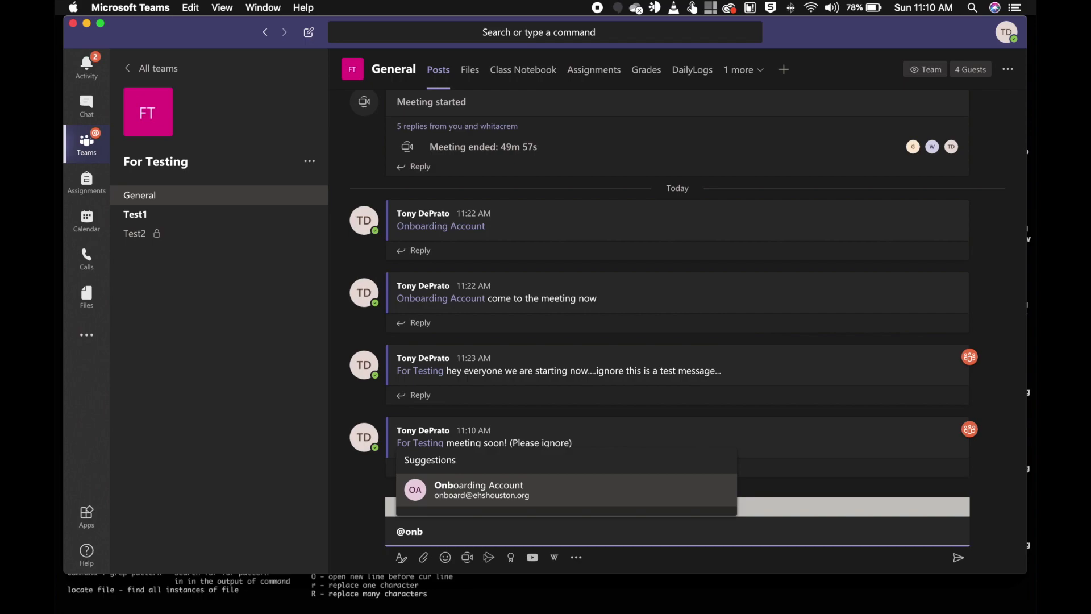
key(Return)
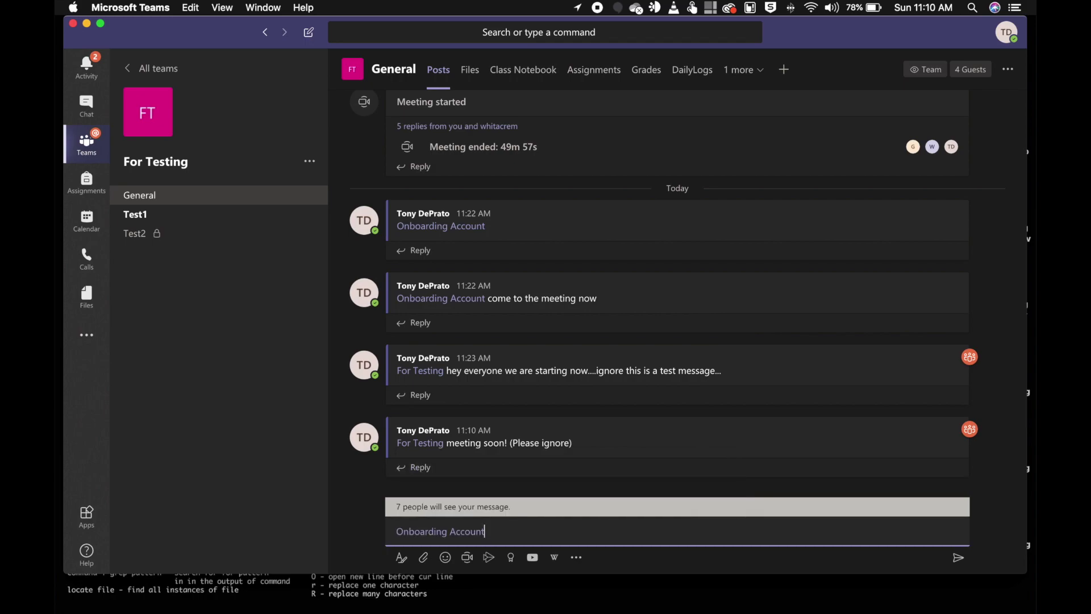
text(meeting now...)
key(Return)
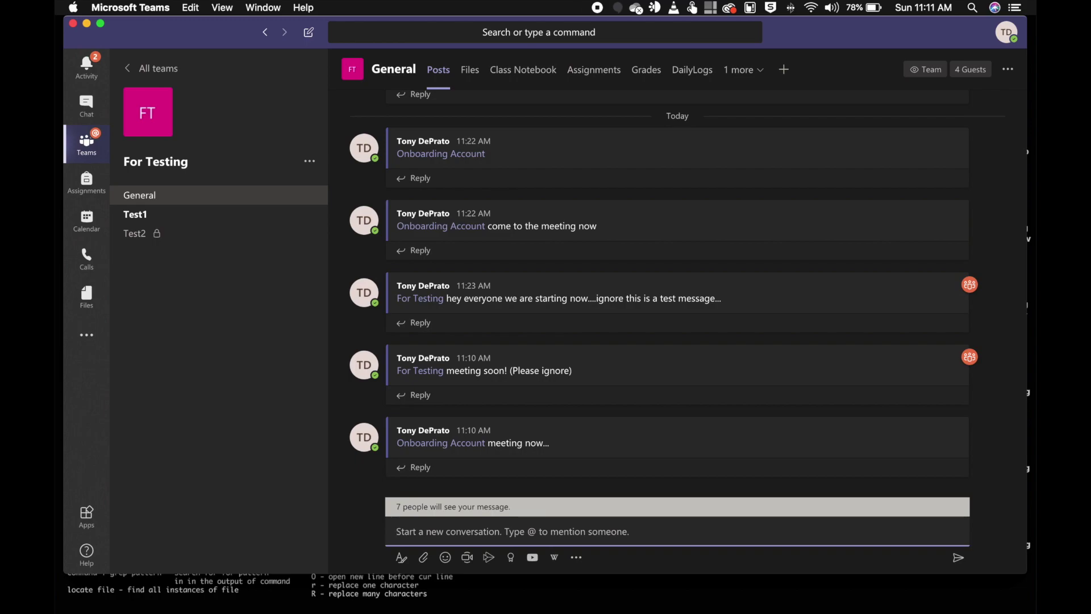
Open the notification settings and look through the mention, message, meeting and status options.
mouse_move(890, 230)
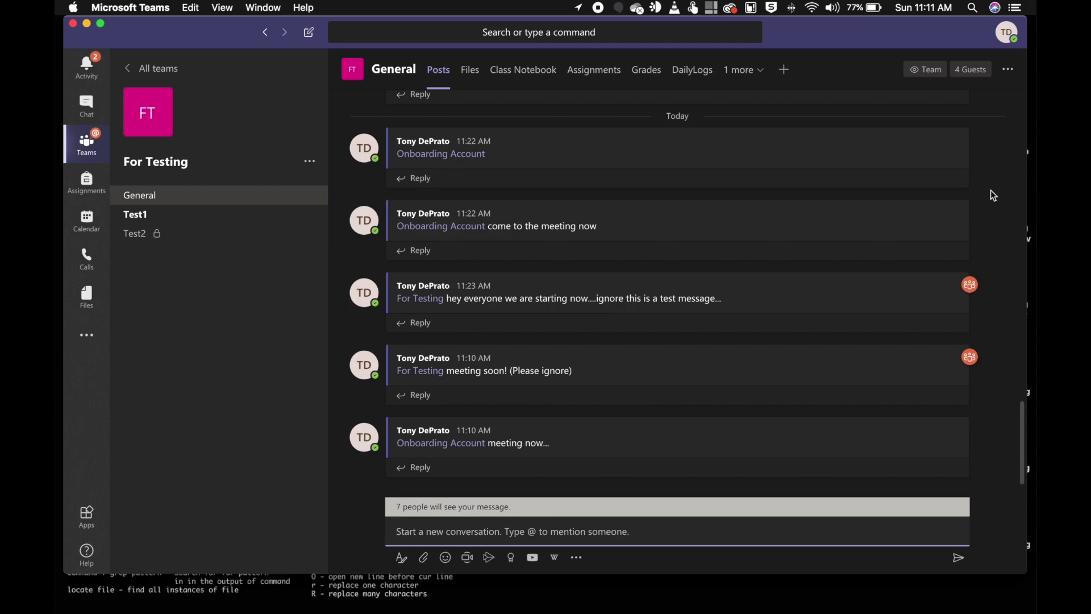
click(1010, 37)
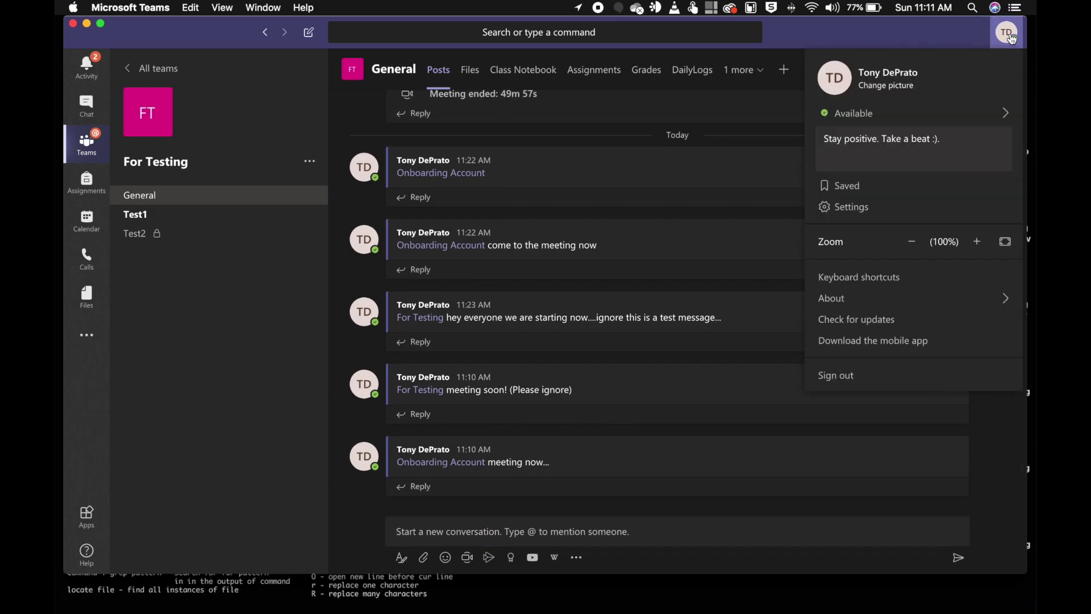
click(846, 205)
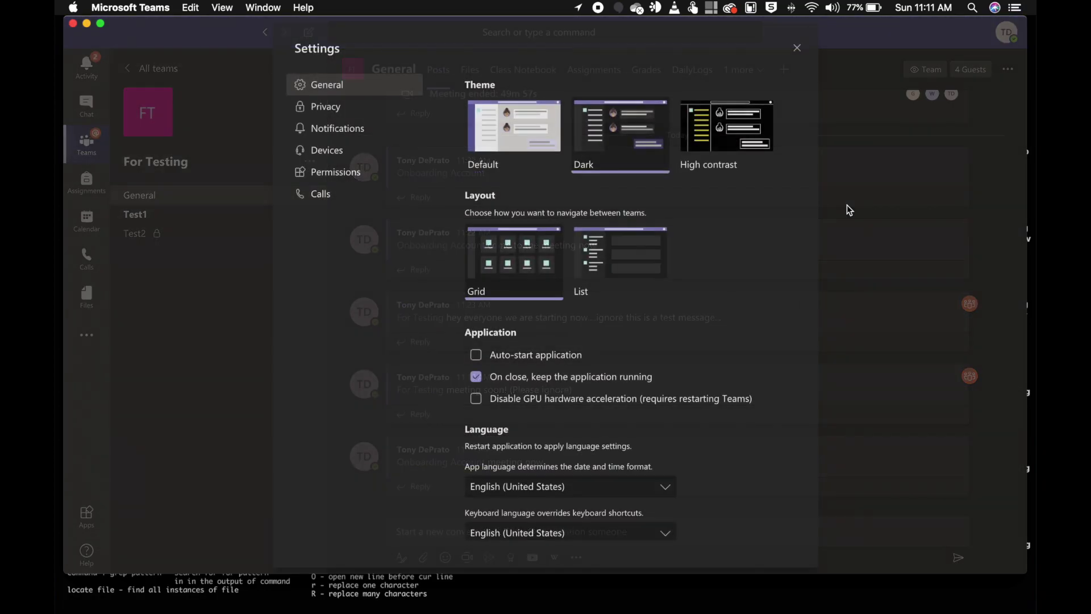
click(364, 128)
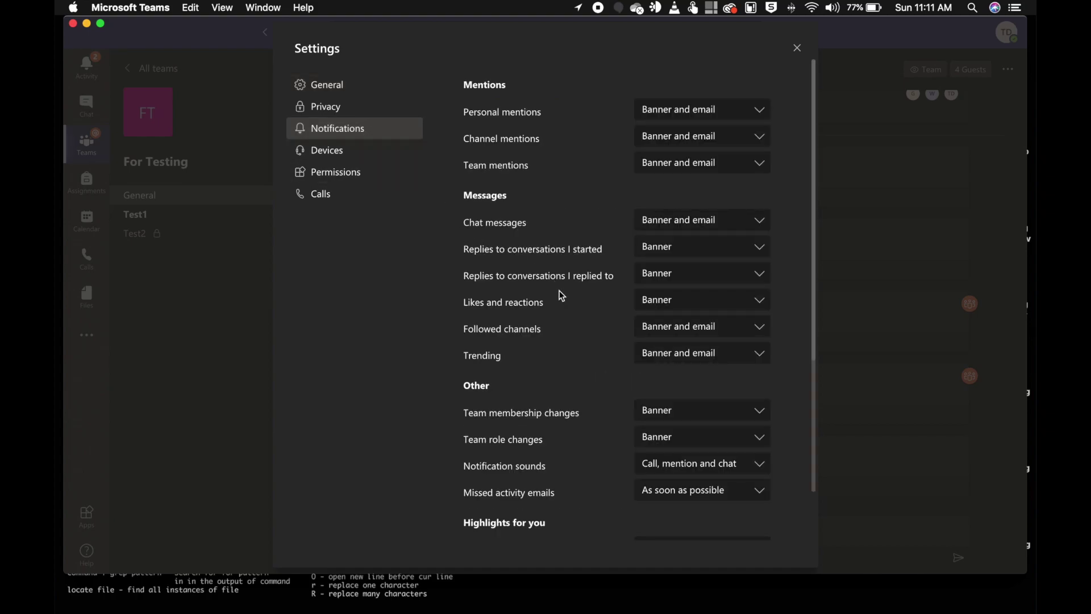
scroll(562, 295, down, 5)
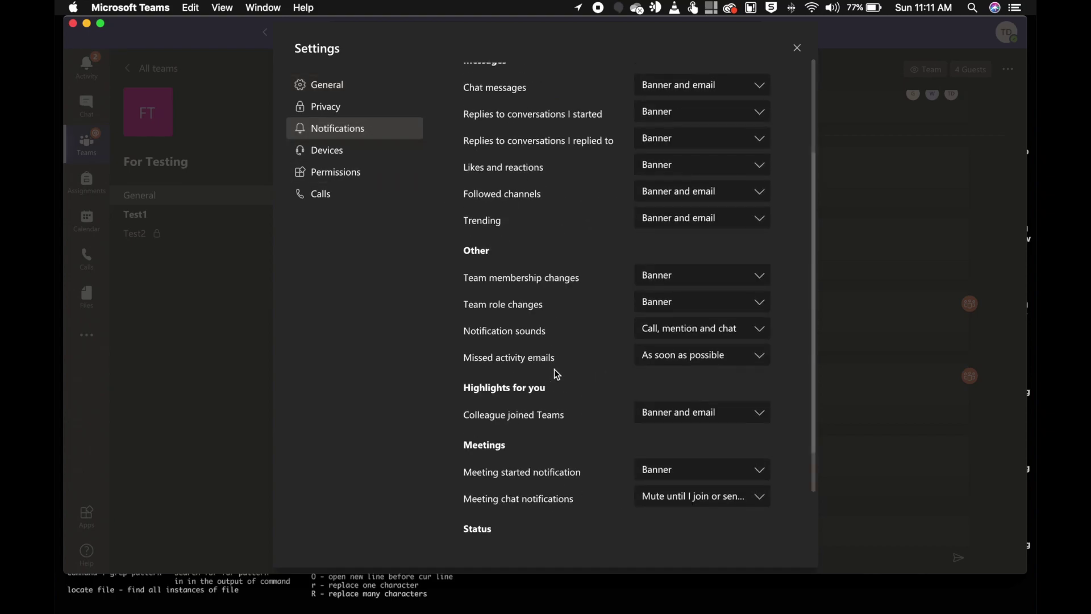
scroll(596, 287, down, 3)
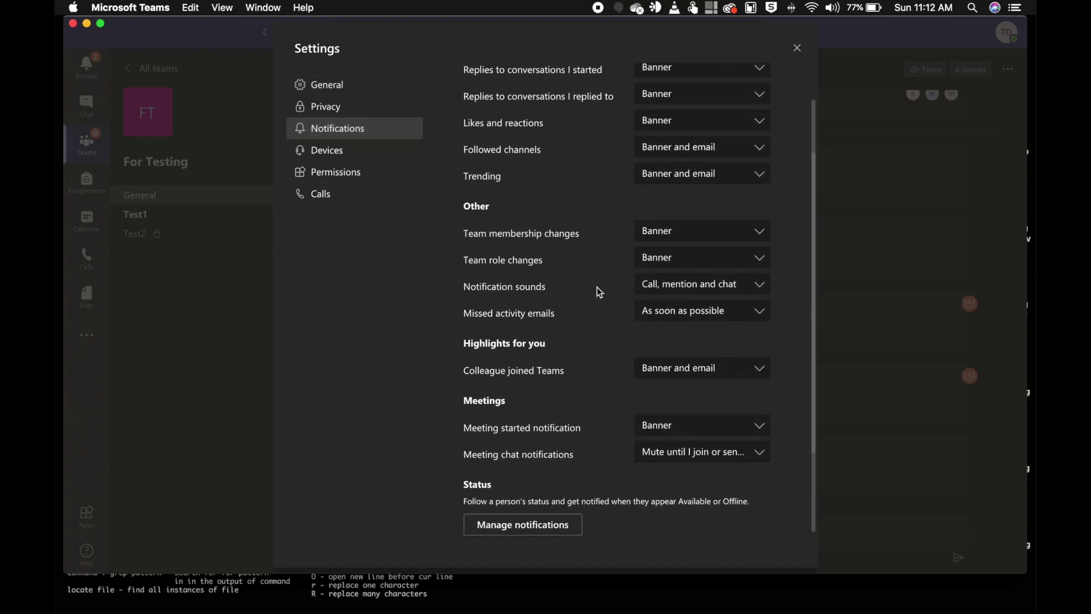
scroll(596, 287, up, 3)
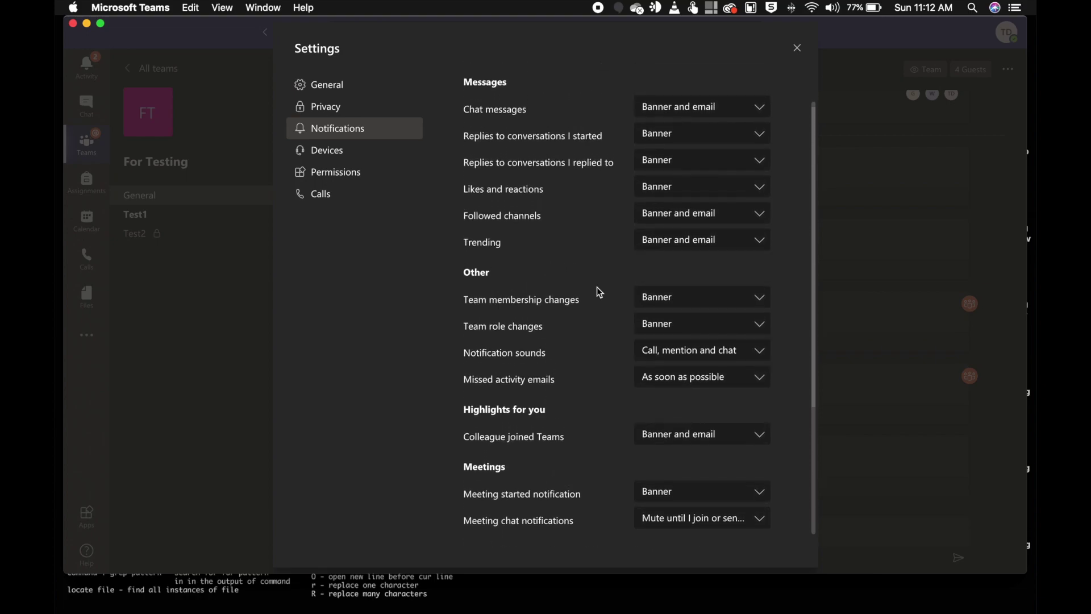
scroll(600, 292, down, 3)
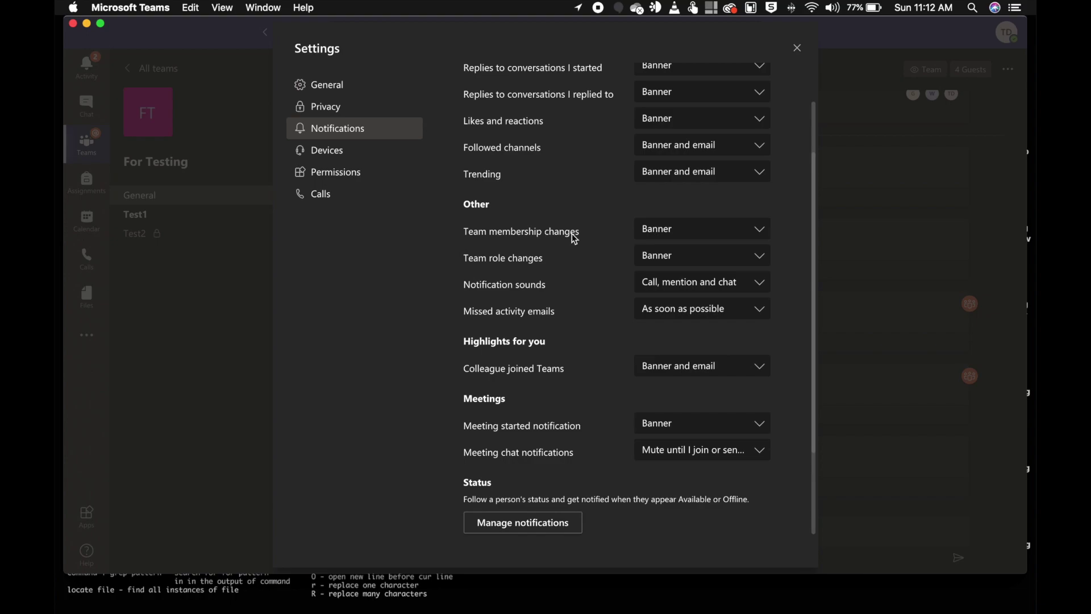
Check the available notification choices for team membership changes and for replies to conversations I started.
click(650, 232)
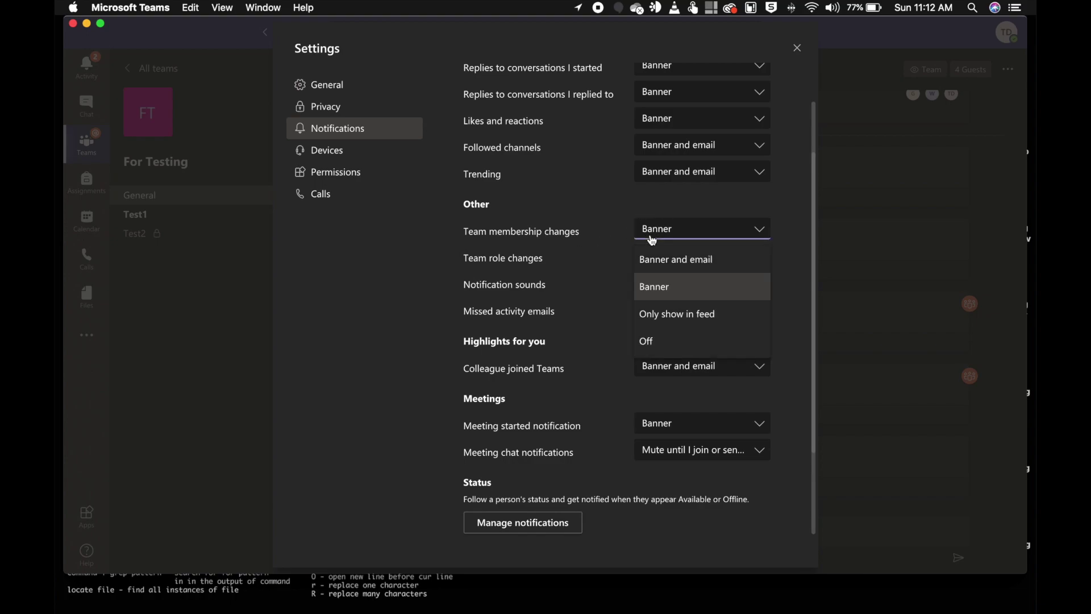
click(637, 280)
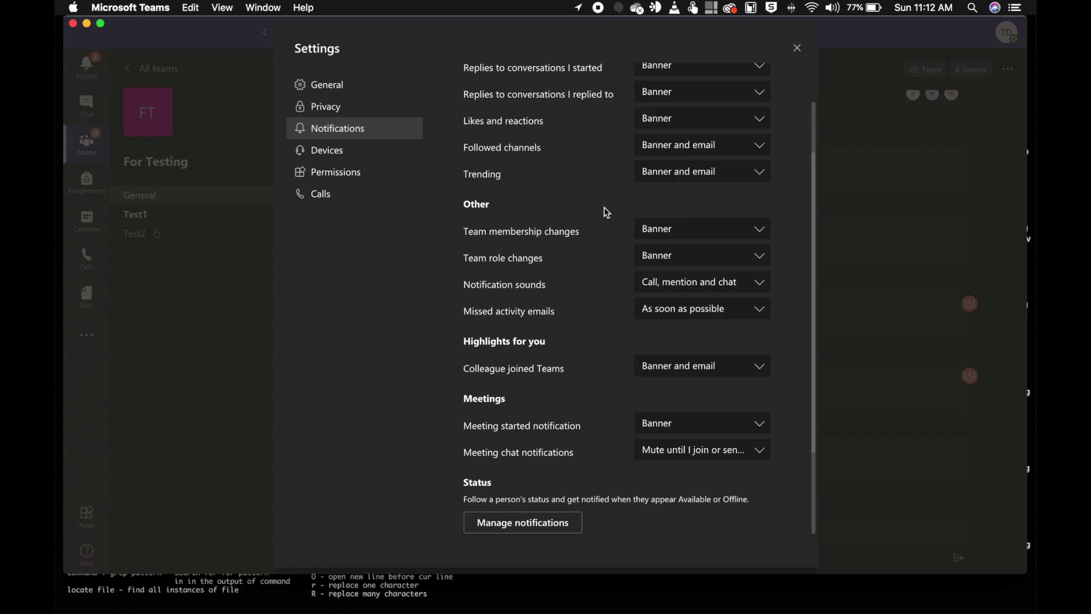
scroll(592, 204, up, 3)
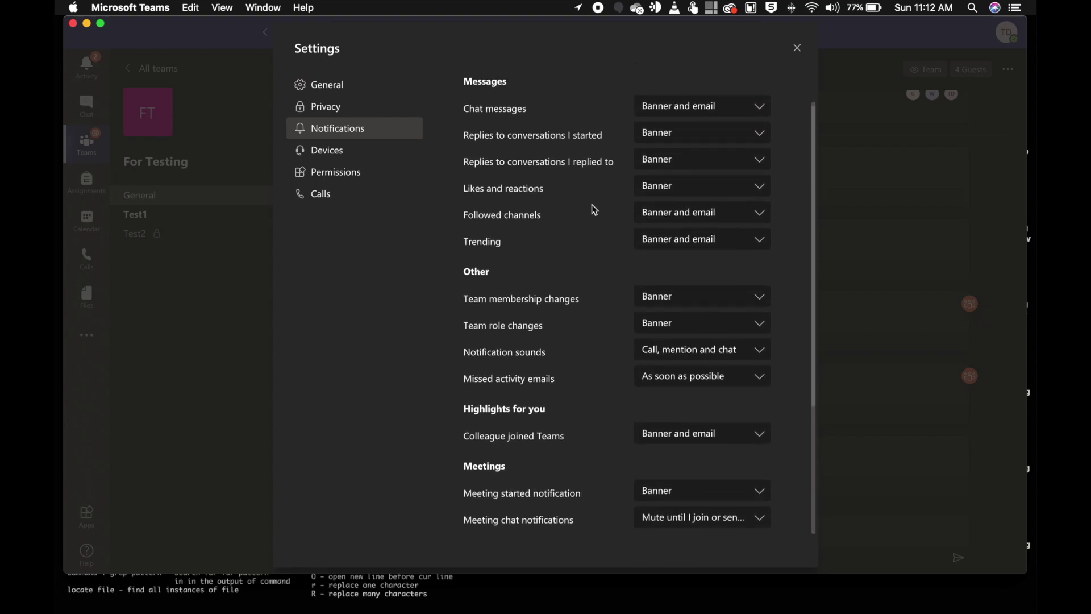
scroll(592, 209, up, 1)
click(661, 168)
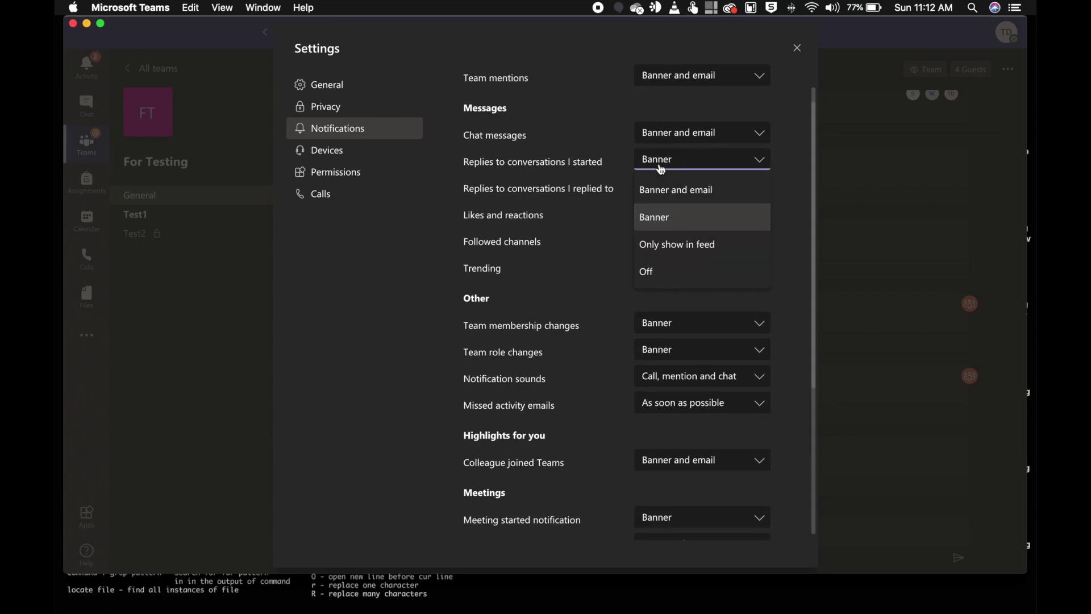
click(591, 258)
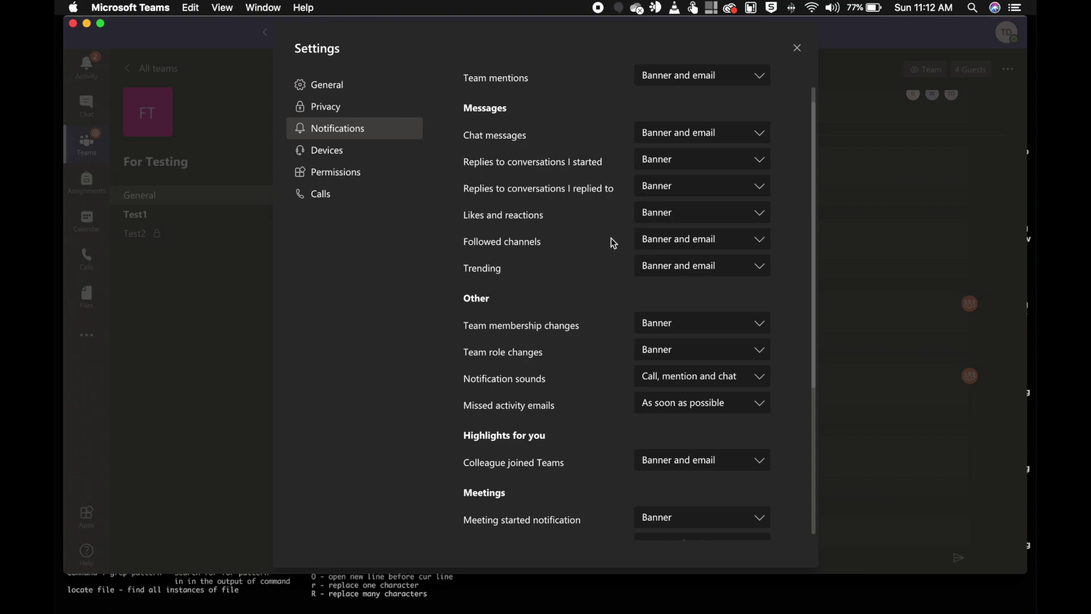
Review the remaining notification options, view the page for managing status notifications, and close the settings.
scroll(615, 242, up, 3)
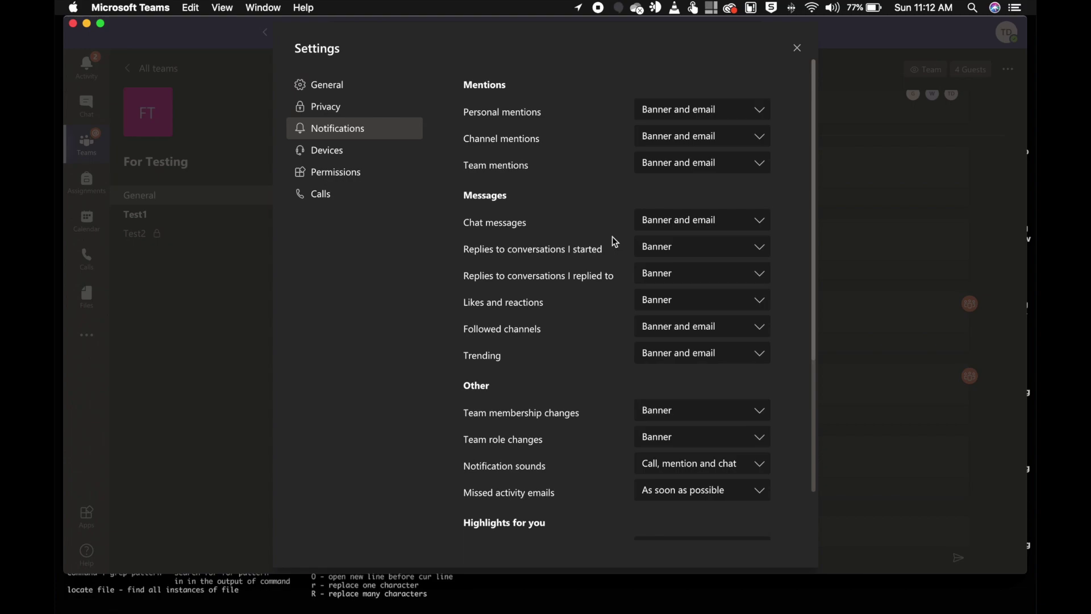
scroll(615, 241, down, 6)
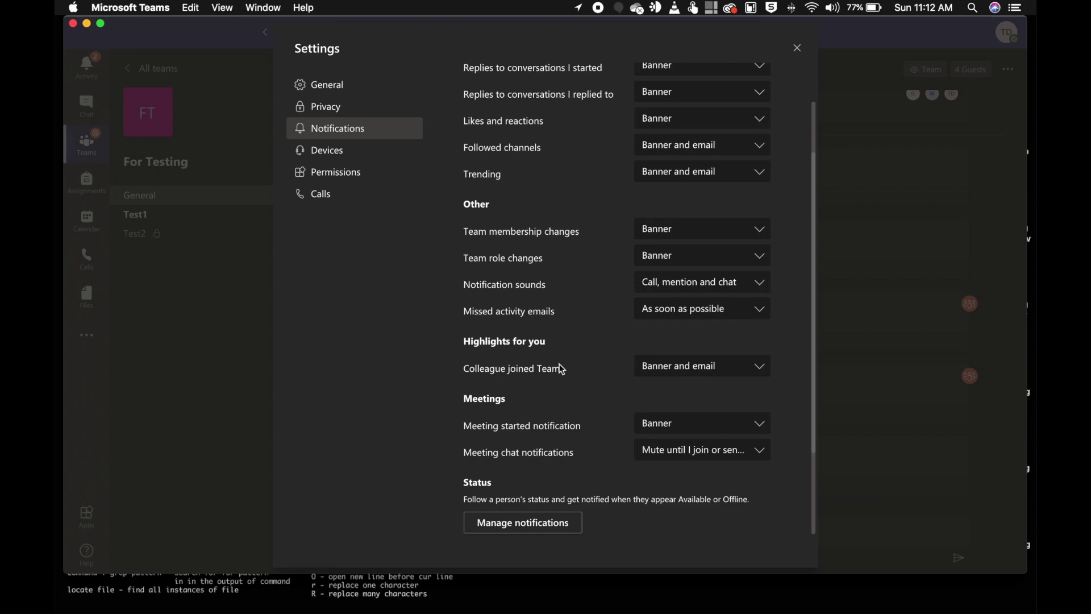
click(519, 521)
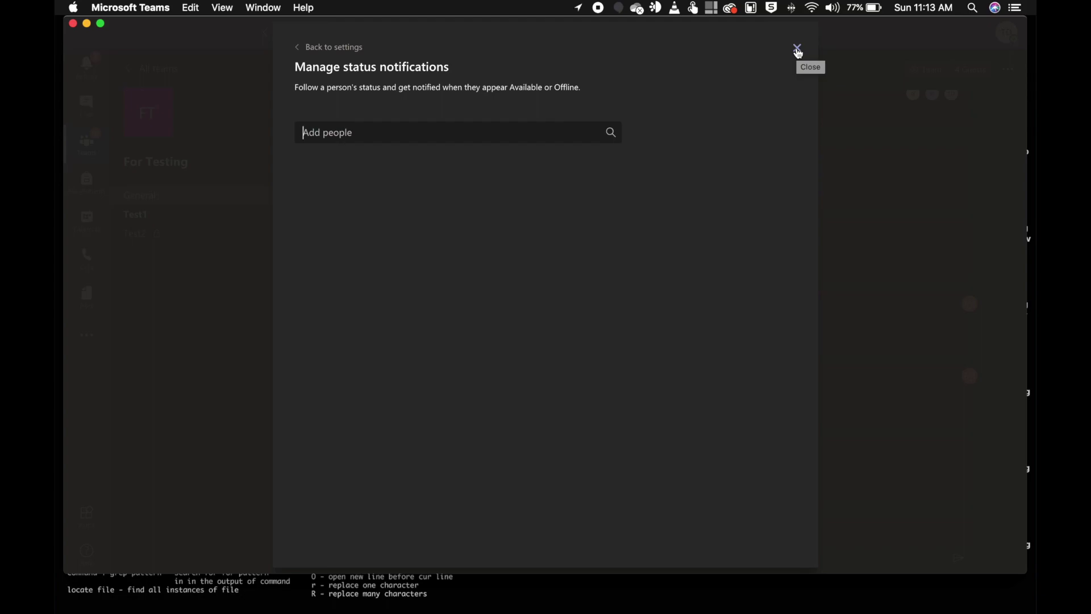
click(798, 50)
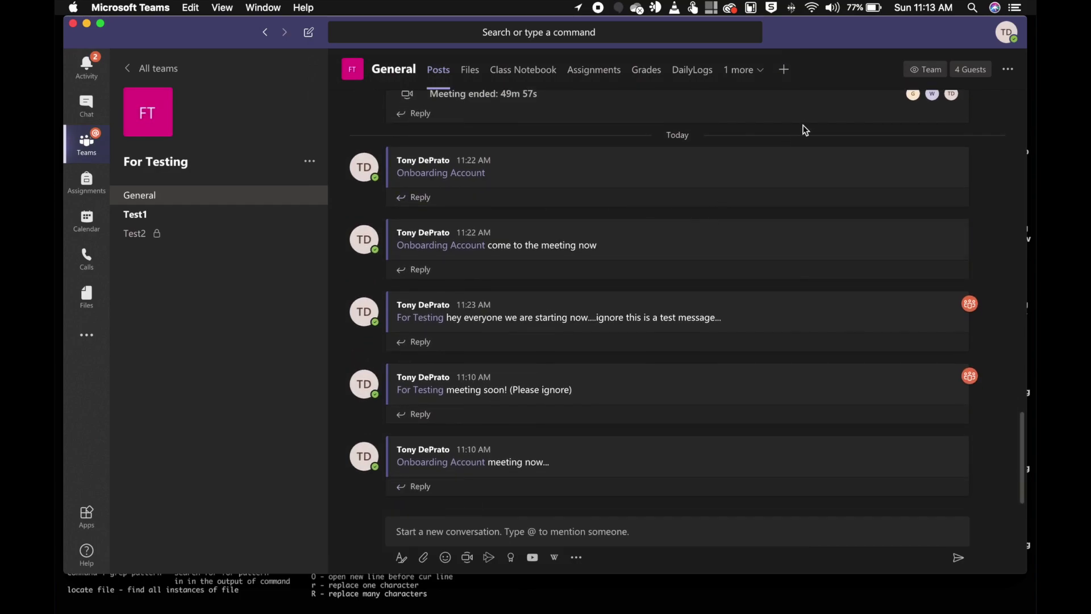
Reopen the notification settings and review the options for mentions, messages and missed activity emails.
click(1007, 34)
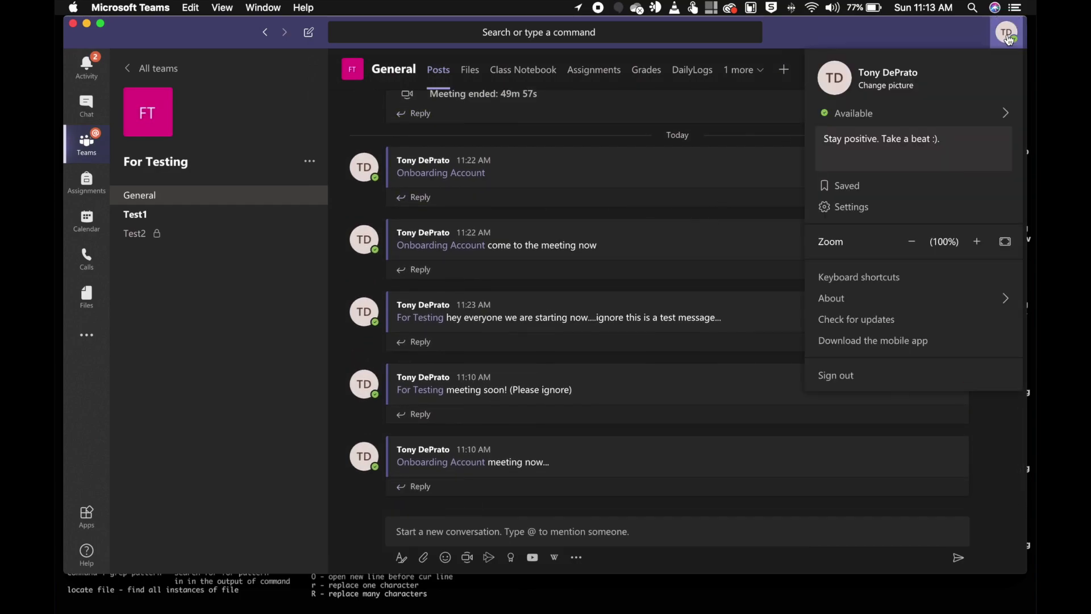
click(853, 209)
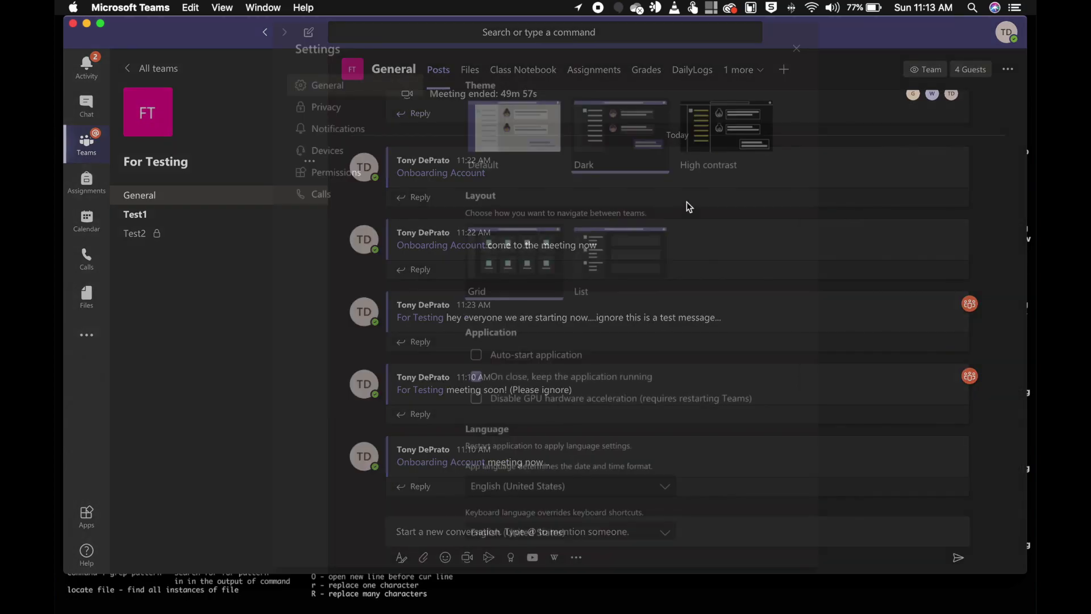
click(367, 132)
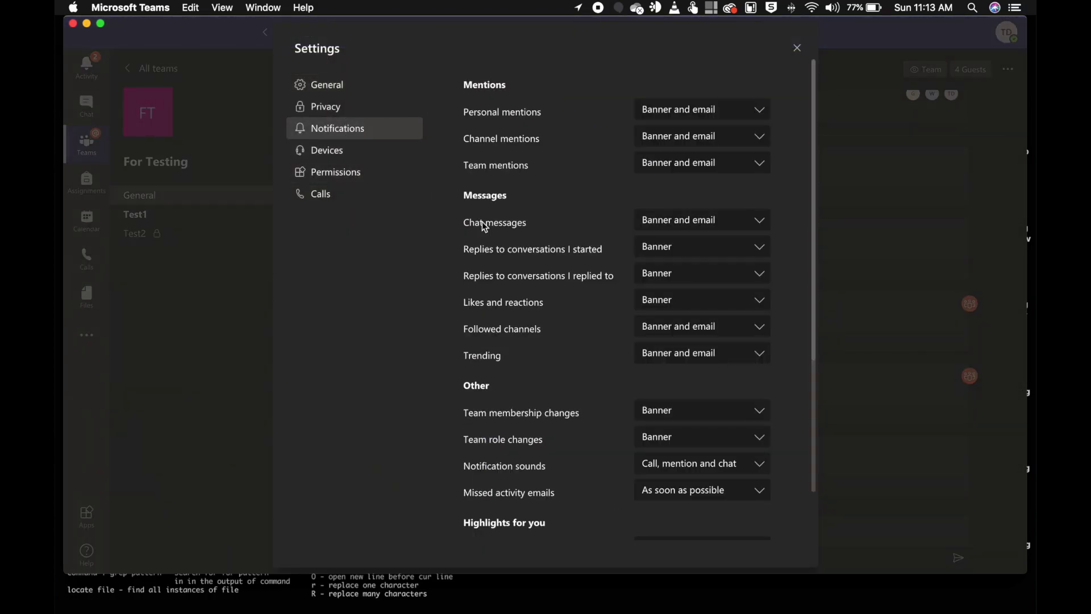
scroll(560, 275, down, 3)
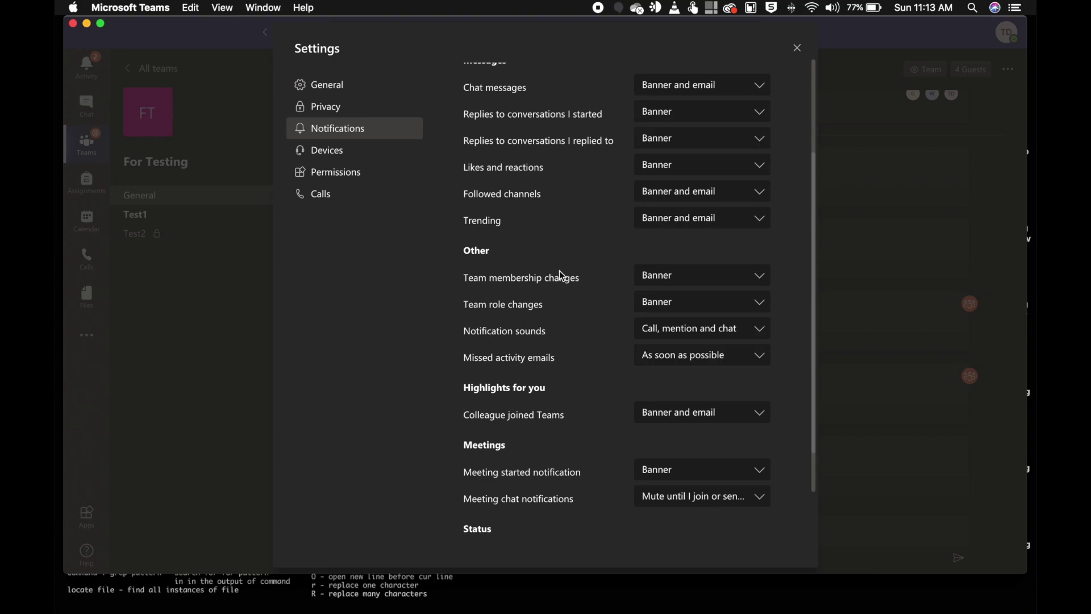
scroll(559, 270, up, 3)
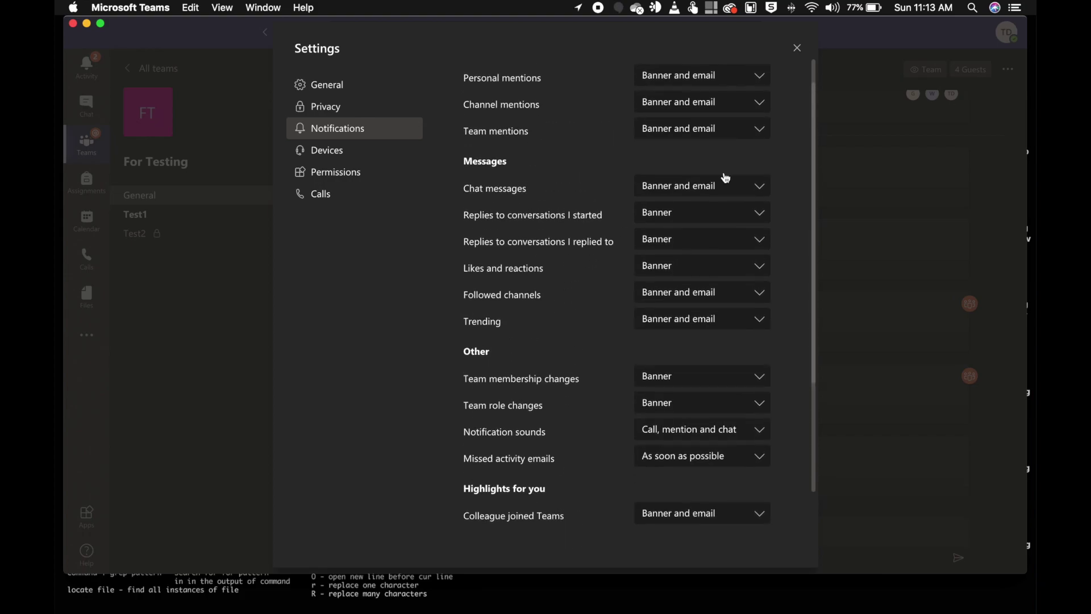